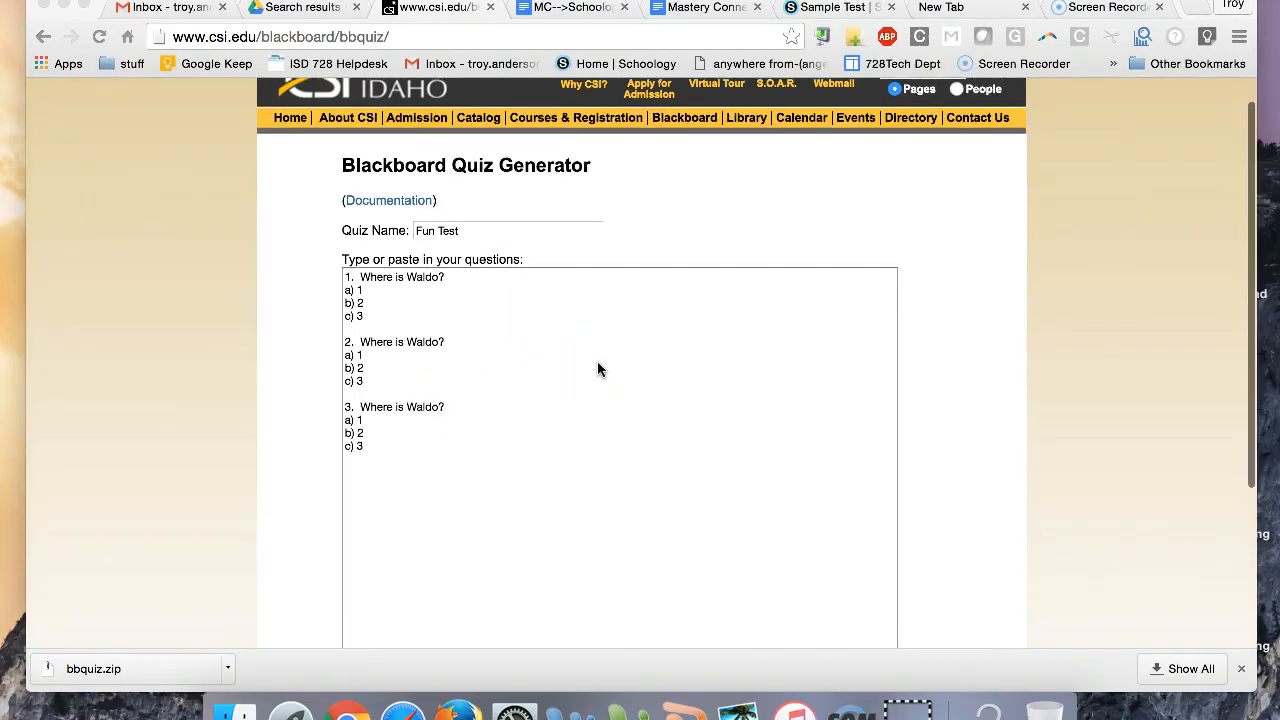
pyautogui.scroll(-5, 597, 368)
pyautogui.scroll(-3, 597, 368)
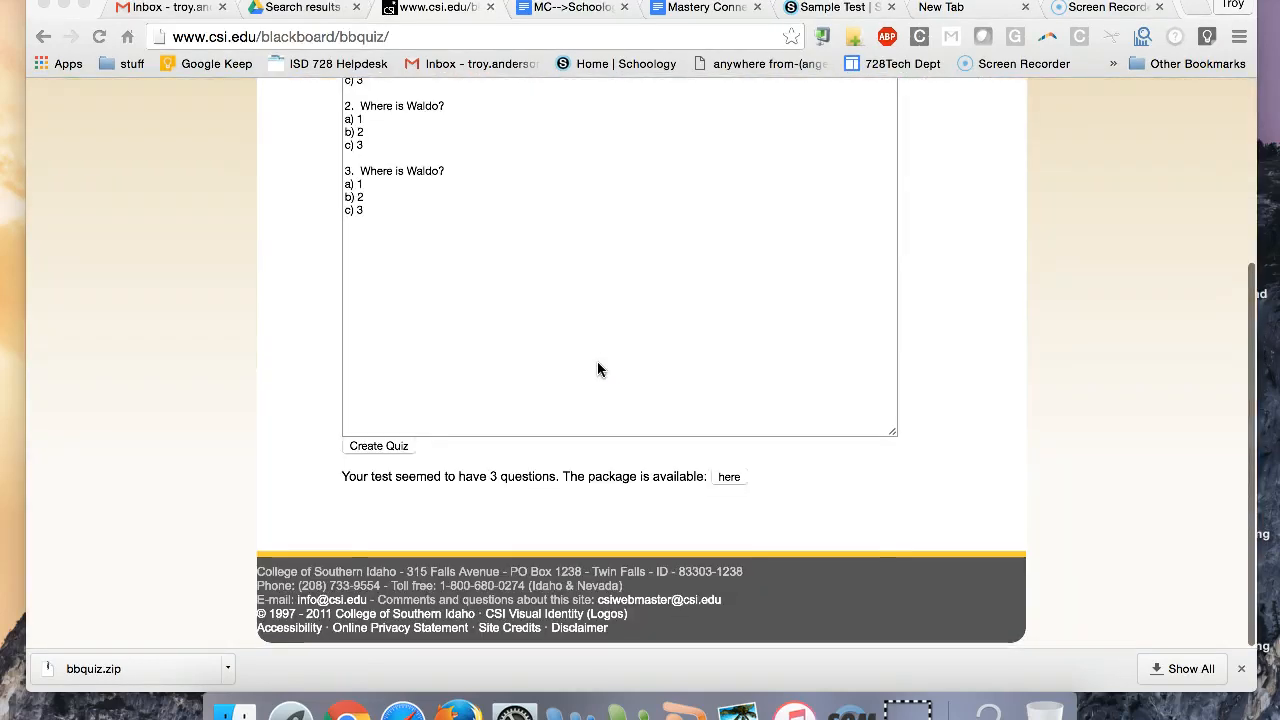
# Generate the quiz from the three Waldo questions and download it as bbquiz.zip to the desktop
pyautogui.click(386, 450)
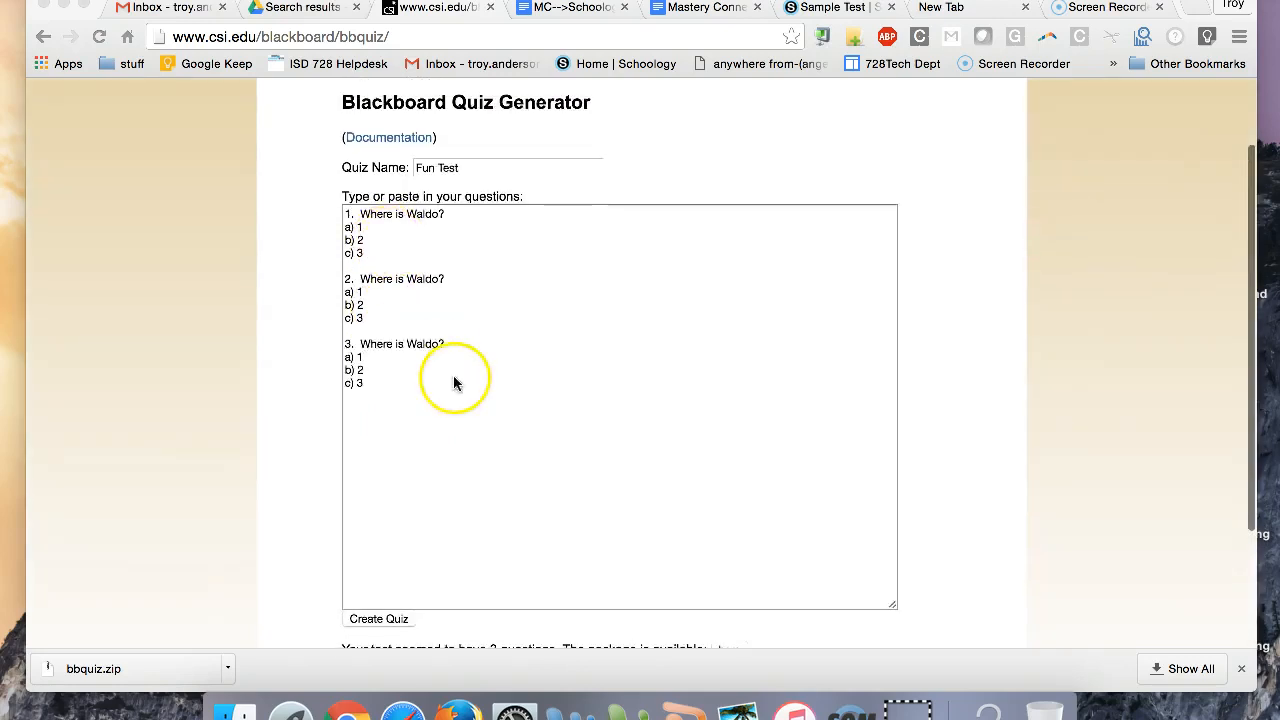
pyautogui.scroll(-8, 453, 375)
pyautogui.click(724, 487)
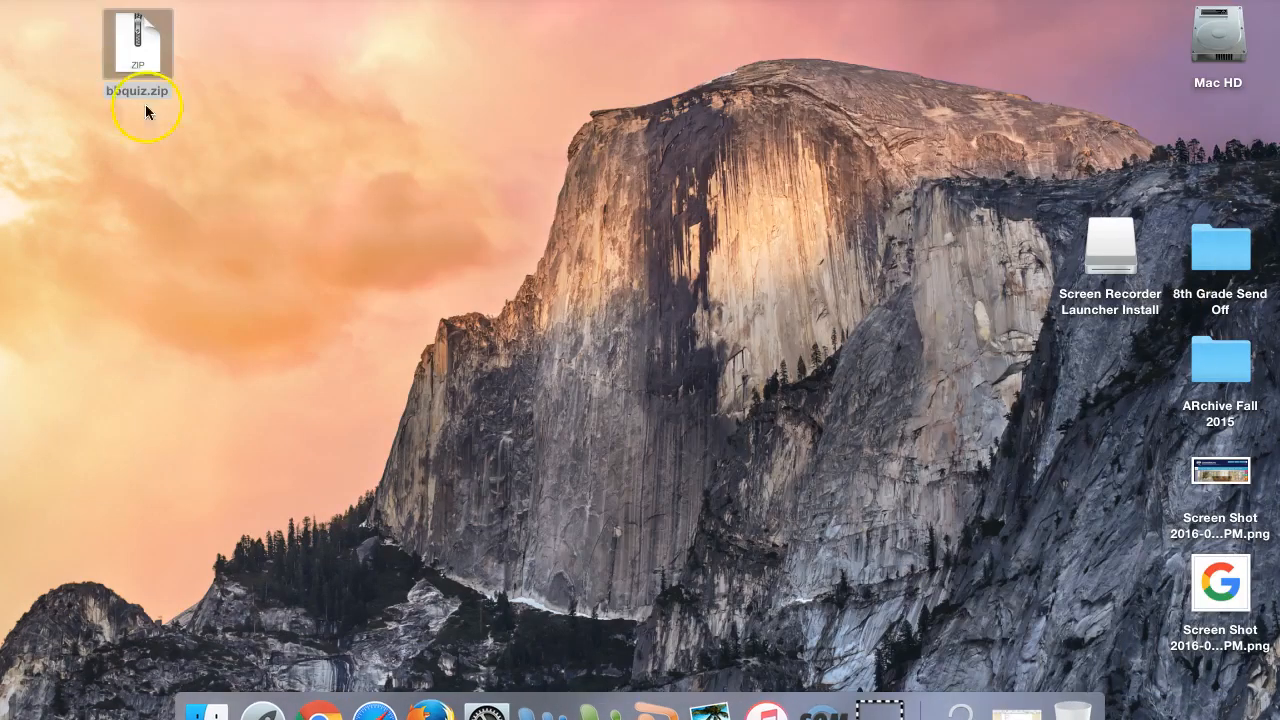
pyautogui.click(137, 45)
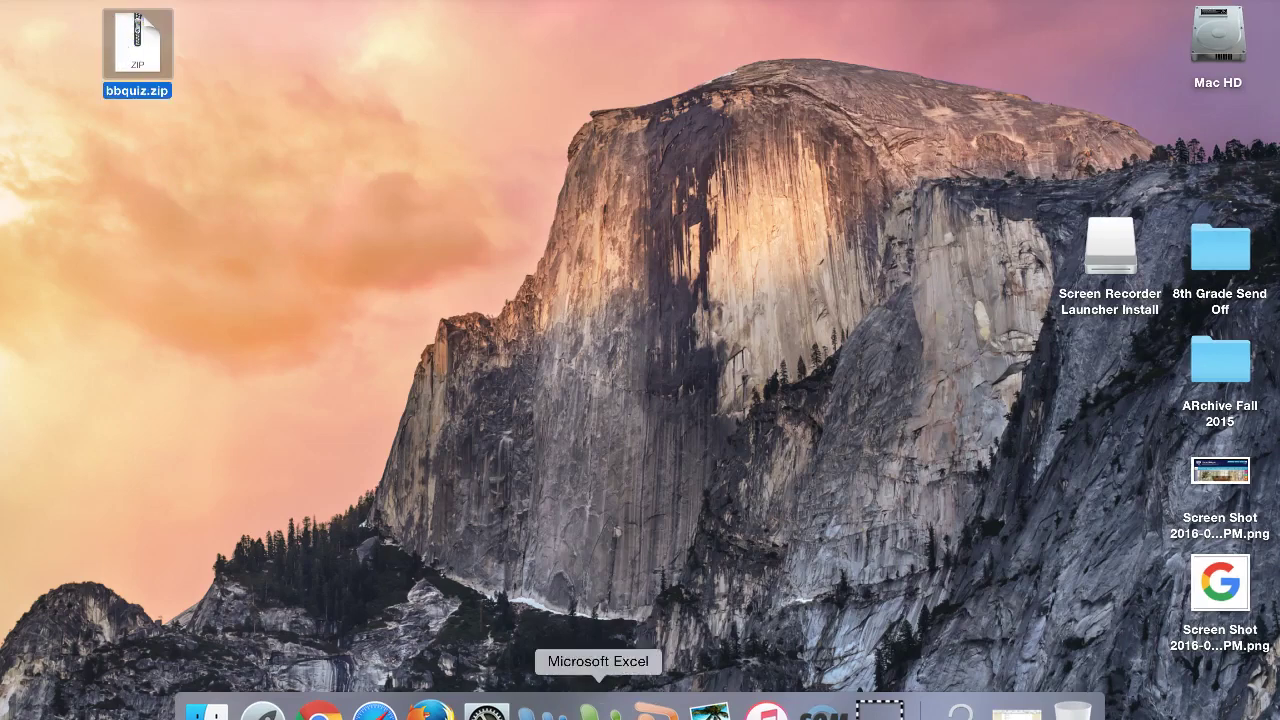
# In Sample Test, start an Import Test/Quiz with Blackboard 7.1 – 9.0 as the source format
pyautogui.click(320, 708)
pyautogui.click(822, 8)
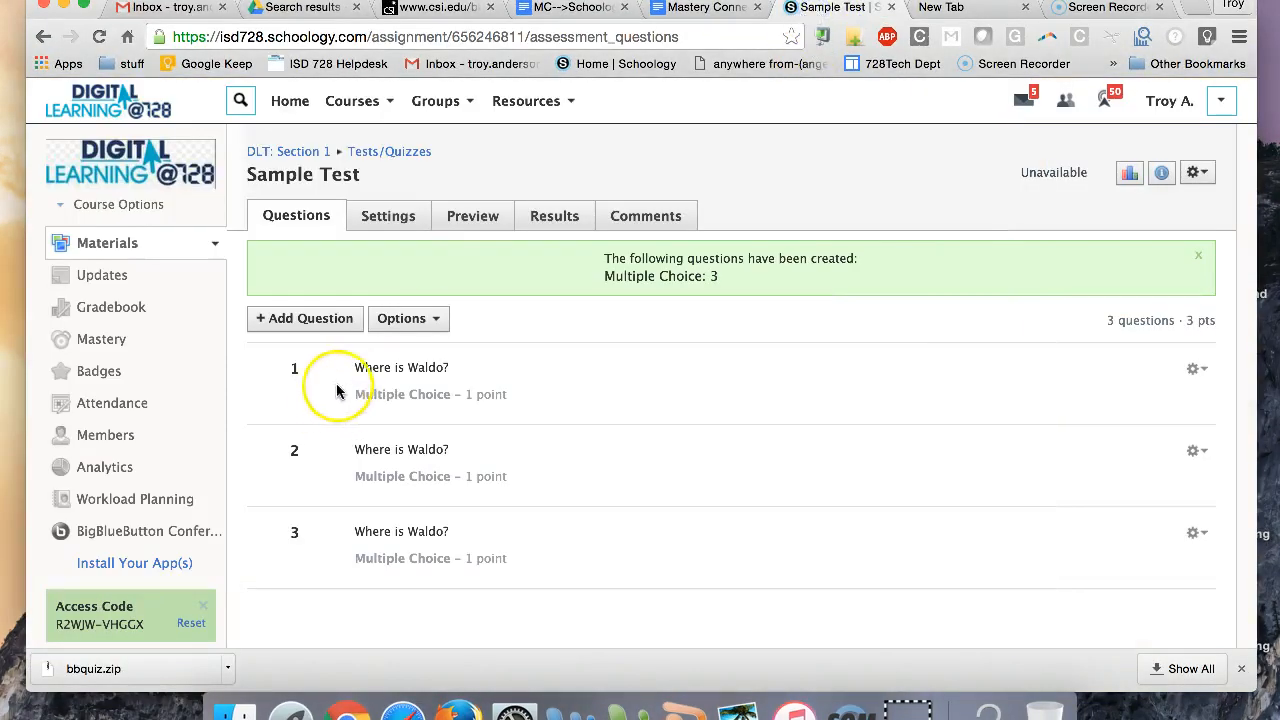
pyautogui.click(296, 322)
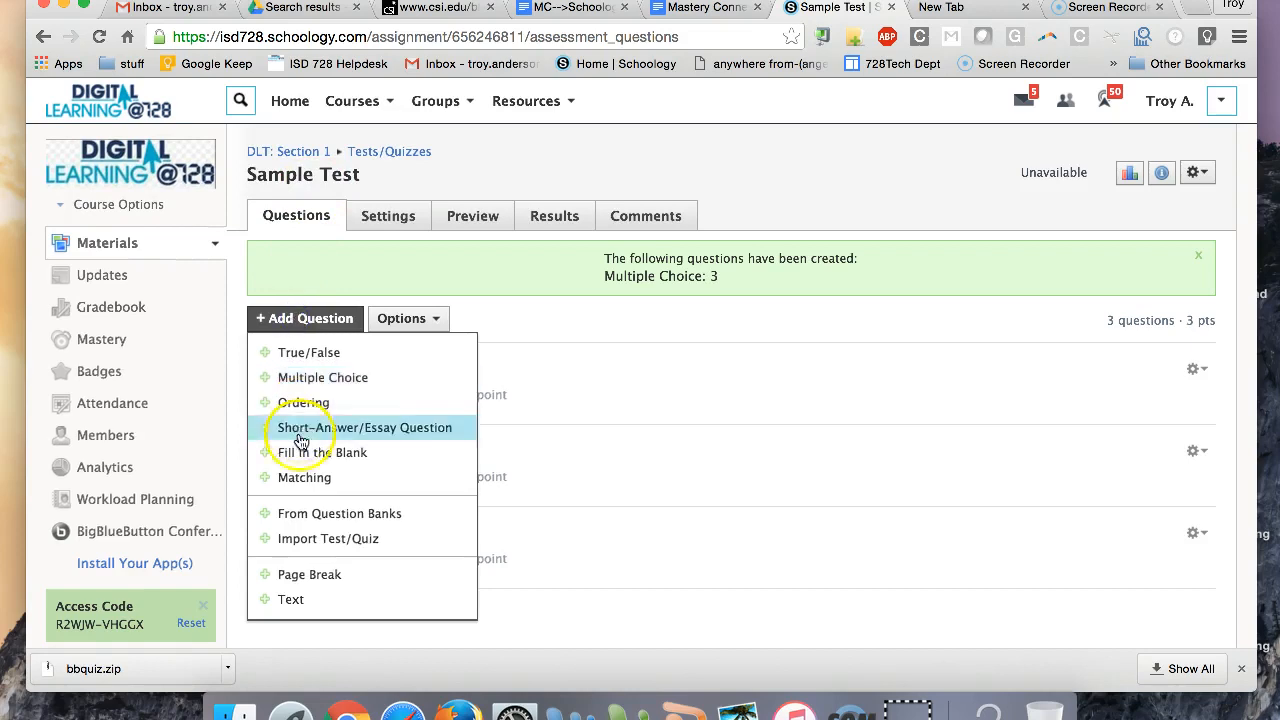
pyautogui.click(313, 538)
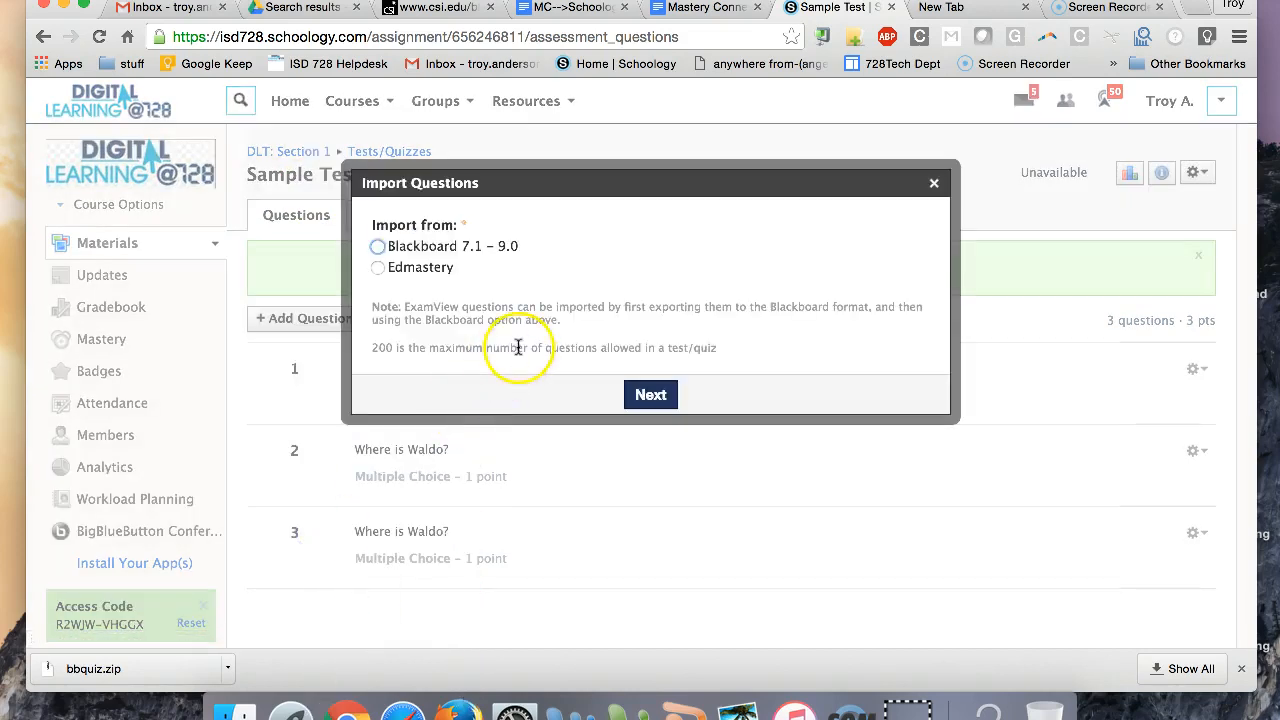
pyautogui.click(378, 247)
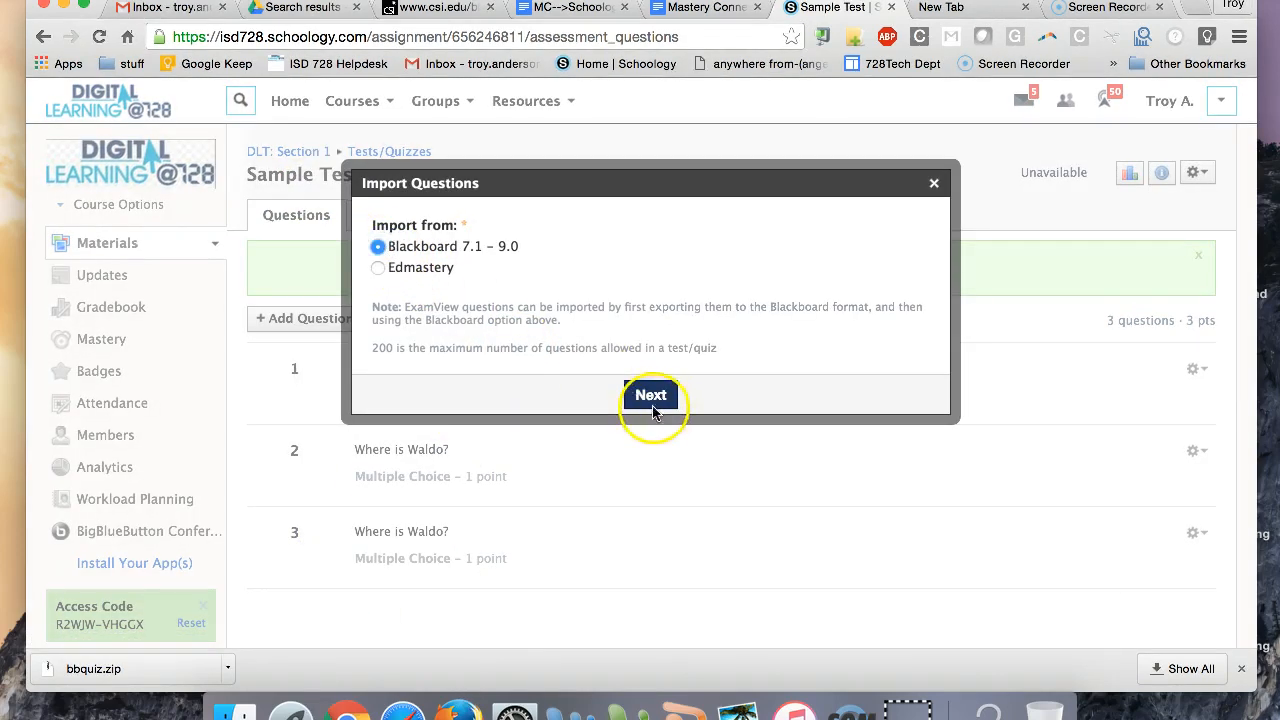
pyautogui.click(651, 395)
# Upload bbquiz.zip from the Desktop and import its questions, bringing Sample Test to six Waldo questions
pyautogui.click(393, 266)
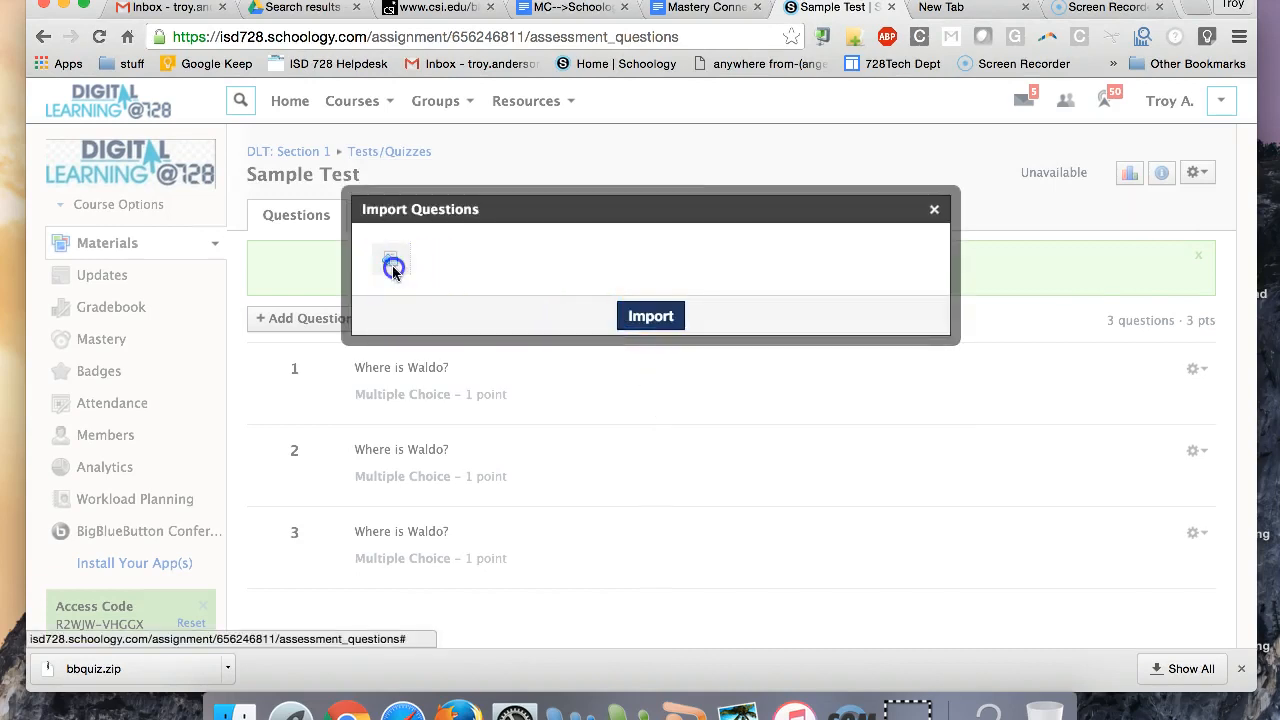
pyautogui.click(353, 237)
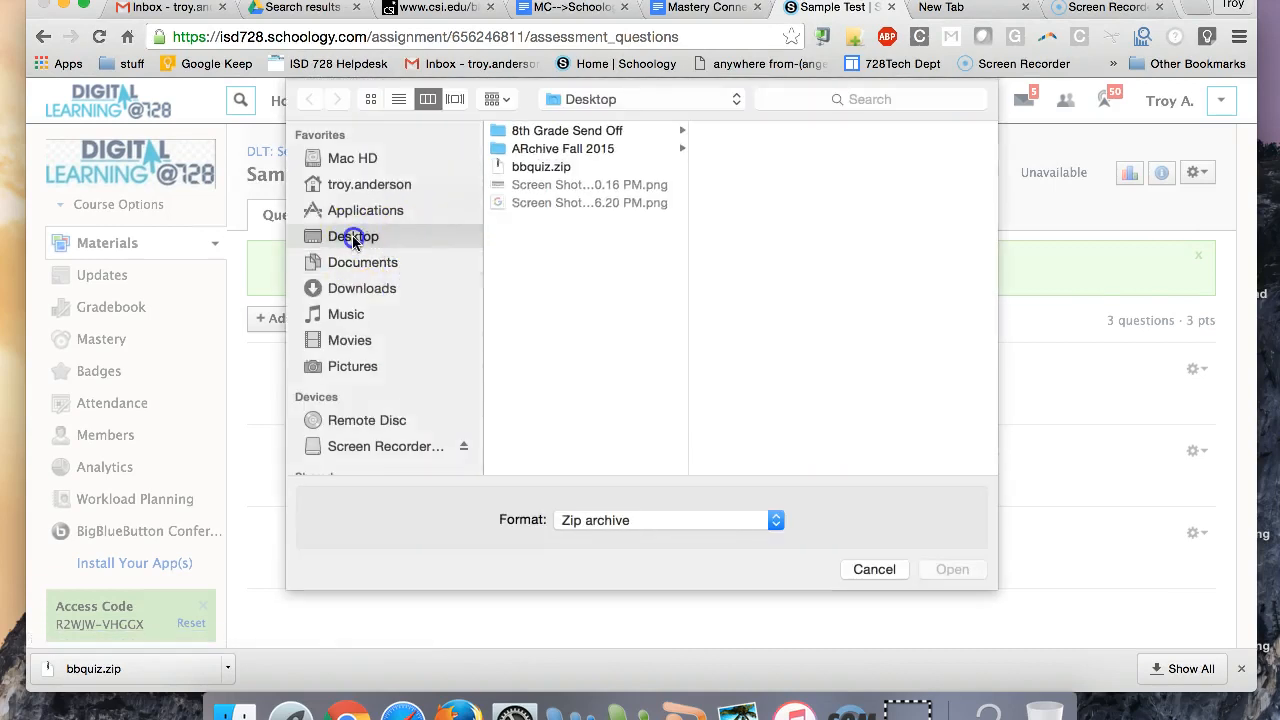
pyautogui.click(541, 167)
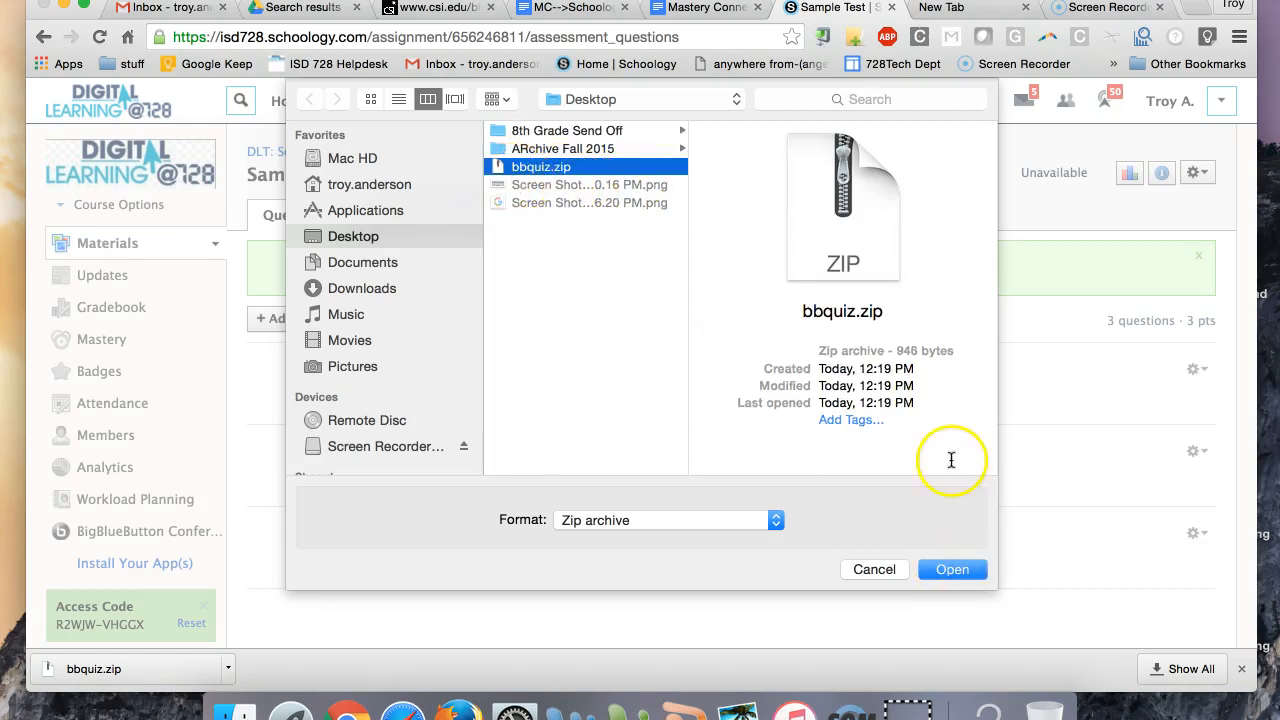
pyautogui.click(952, 569)
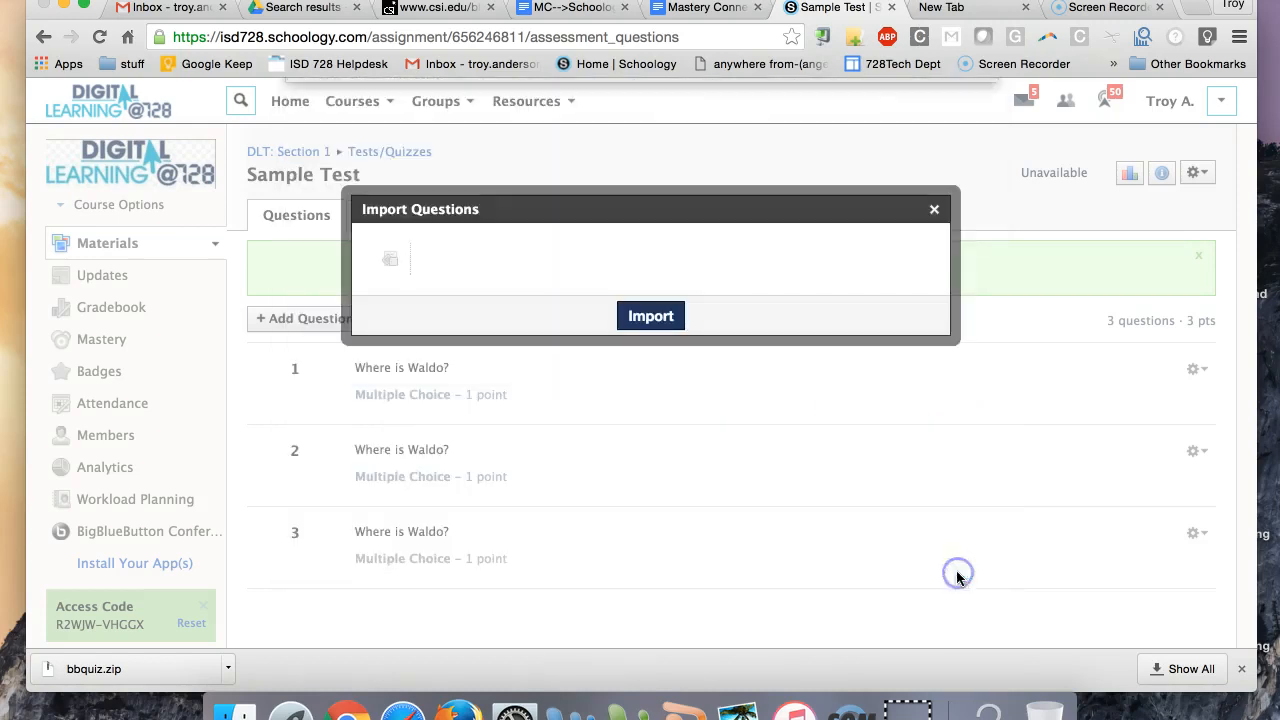
pyautogui.click(650, 328)
pyautogui.scroll(-5, 610, 562)
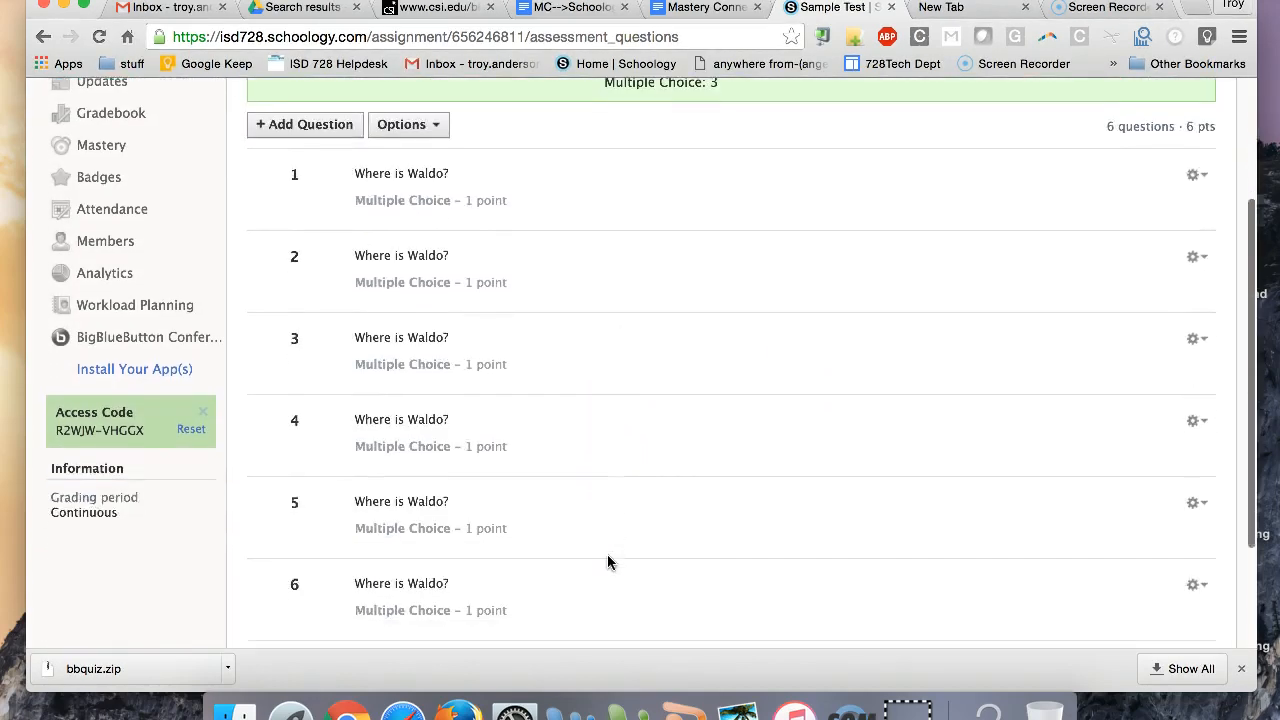
pyautogui.scroll(-3, 400, 330)
pyautogui.scroll(-2, 393, 391)
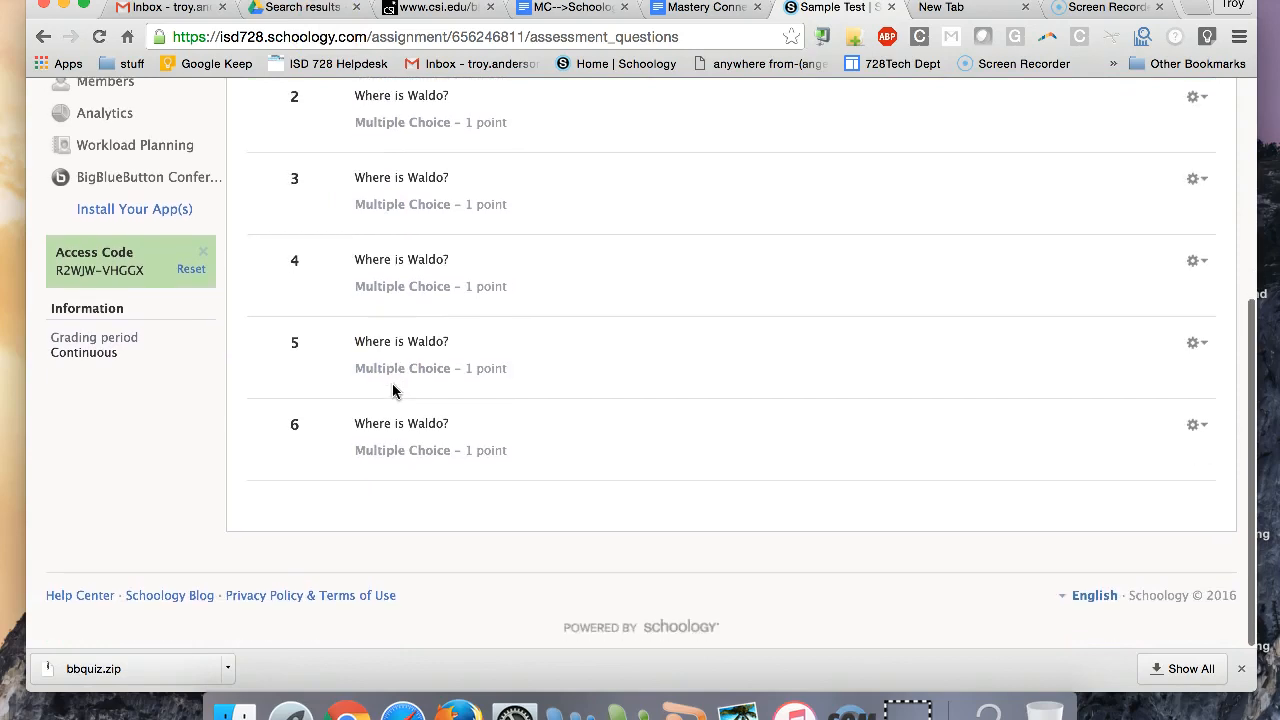
pyautogui.scroll(8, 393, 391)
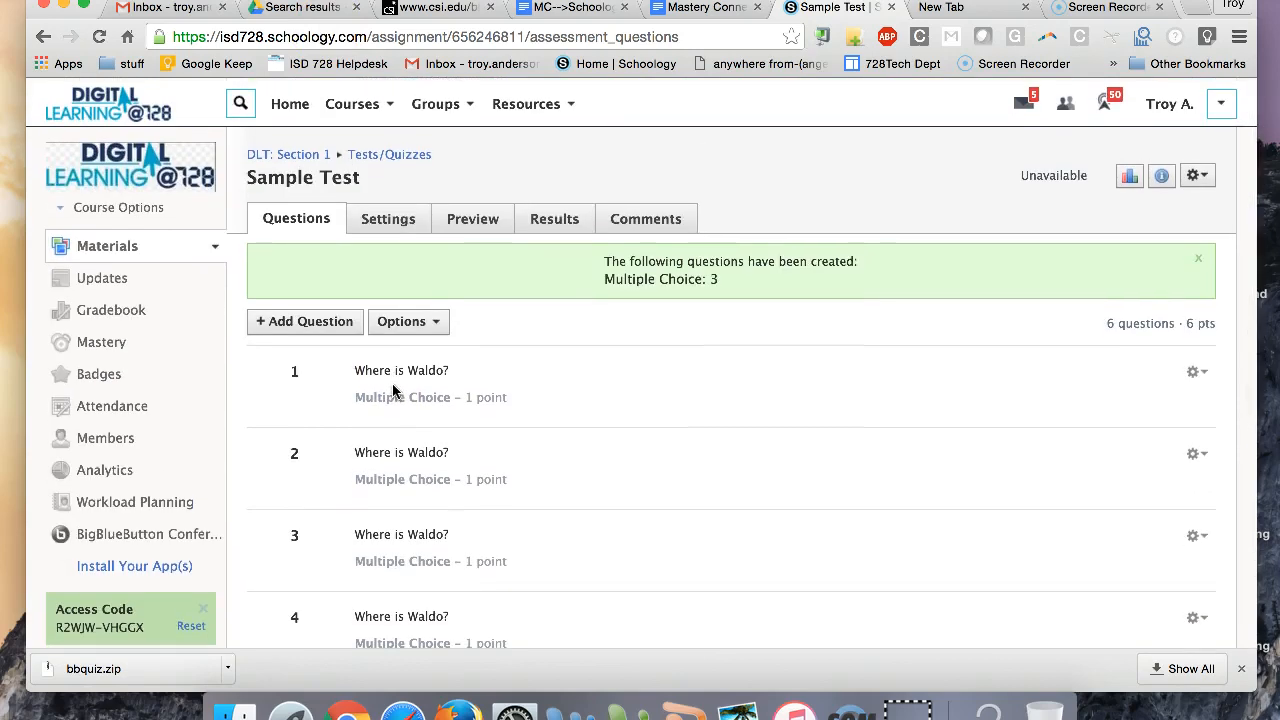
pyautogui.scroll(-1, 393, 391)
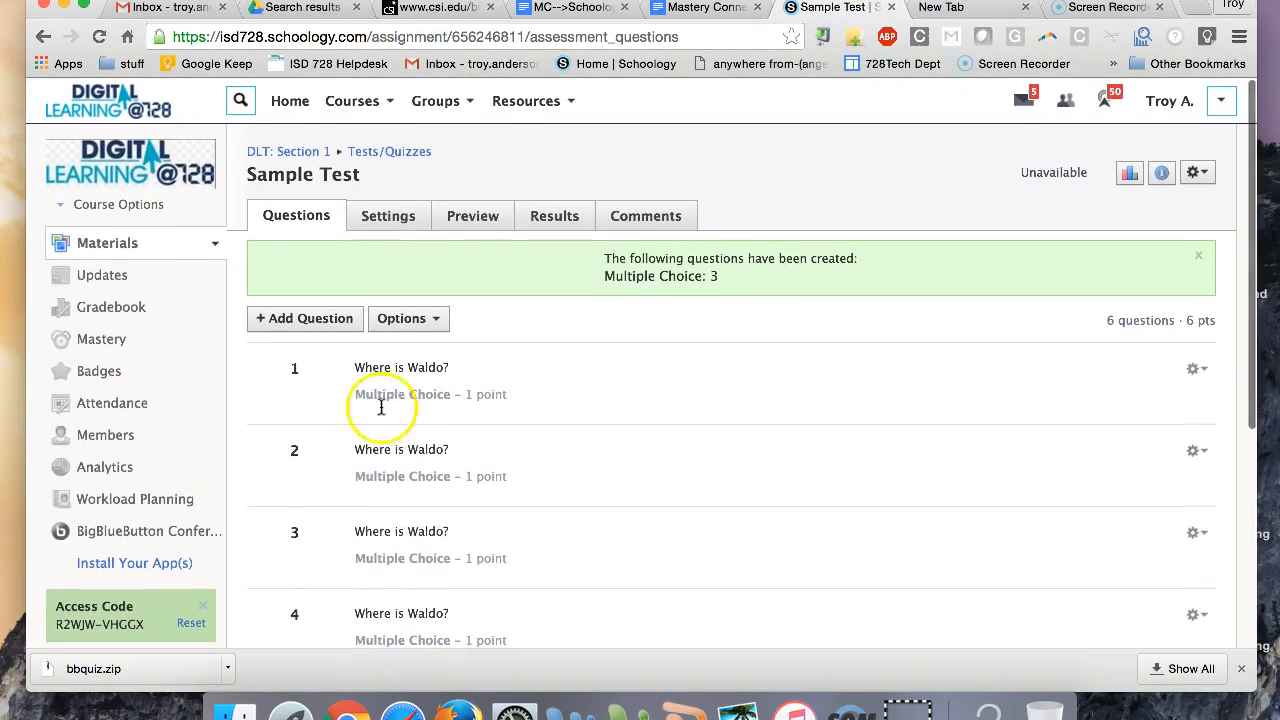